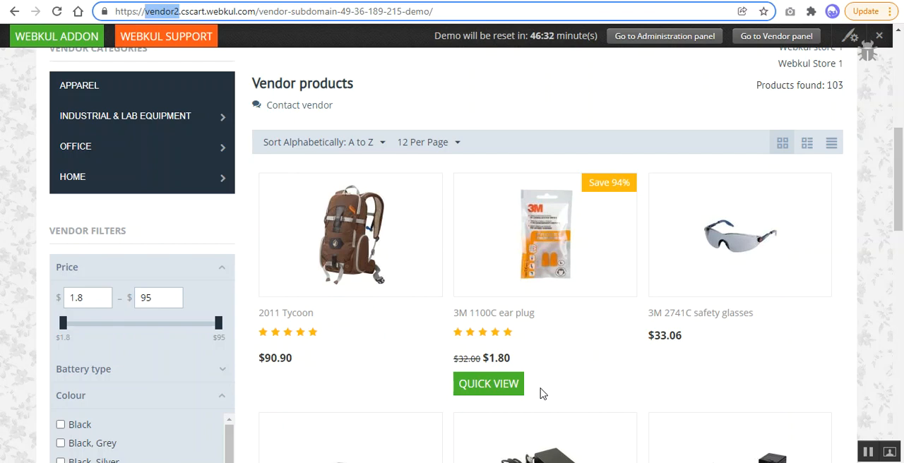
Step: Look over the vendor's storefront, including its logo, search, categories, filters and products, and note the subdomain in the page address
{"action": "left_click", "coordinate": [493, 97]}
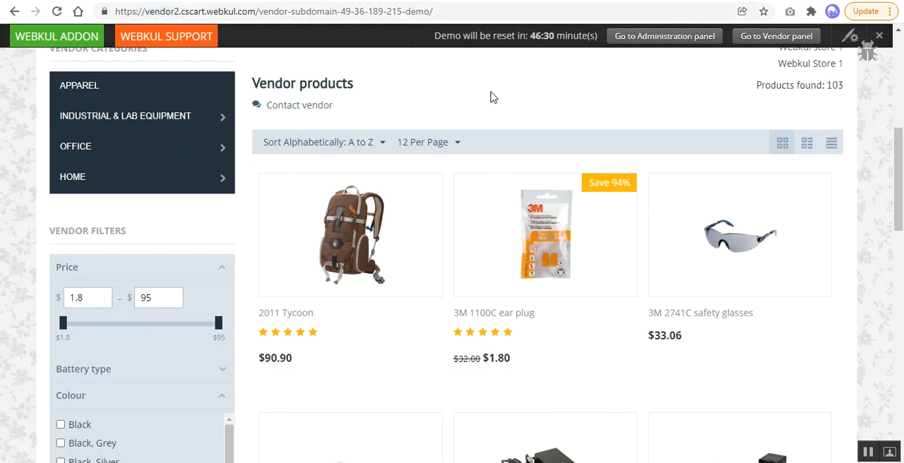
{"action": "scroll", "coordinate": [447, 236], "scroll_direction": "down", "scroll_amount": 4}
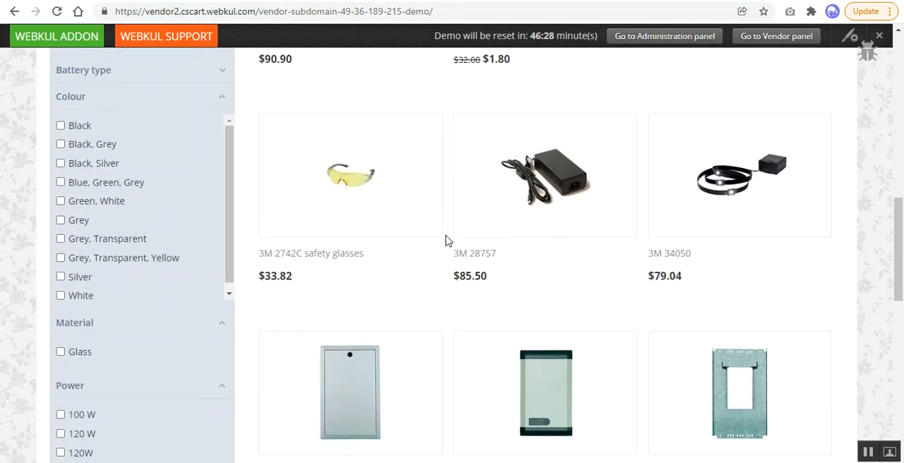
{"action": "scroll", "coordinate": [445, 241], "scroll_direction": "down", "scroll_amount": 1}
{"action": "scroll", "coordinate": [445, 241], "scroll_direction": "up", "scroll_amount": 4}
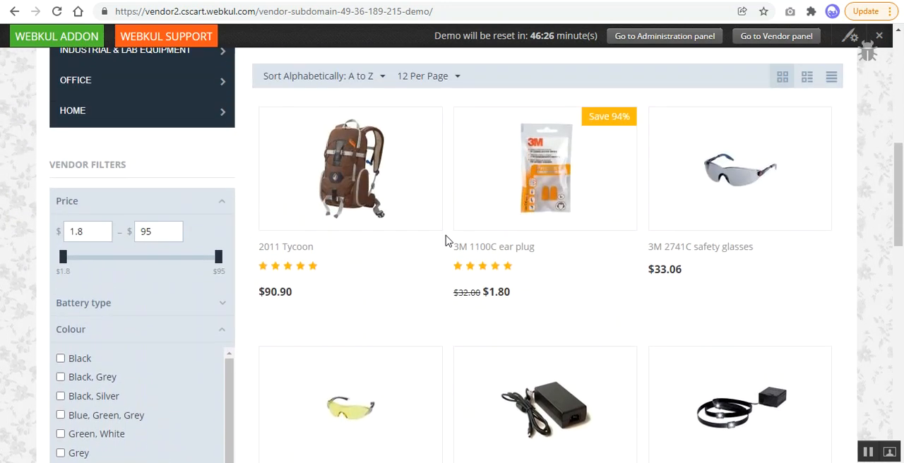
{"action": "scroll", "coordinate": [445, 241], "scroll_direction": "up", "scroll_amount": 6}
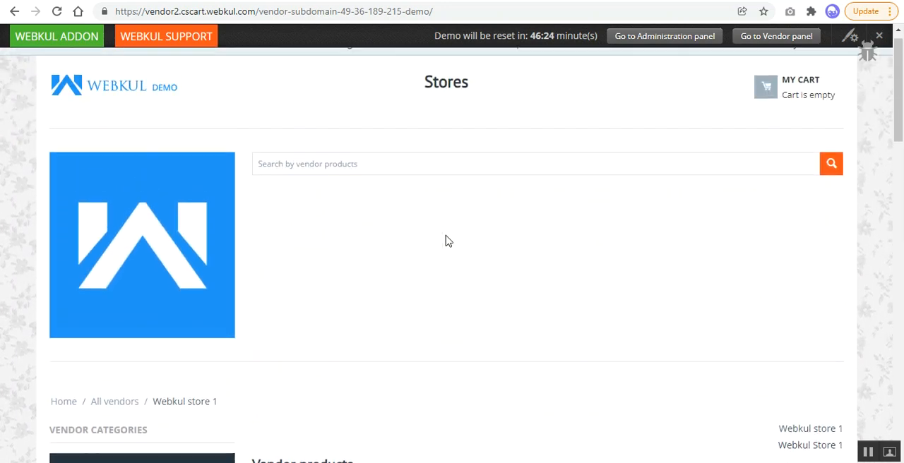
{"action": "scroll", "coordinate": [446, 241], "scroll_direction": "up", "scroll_amount": 1}
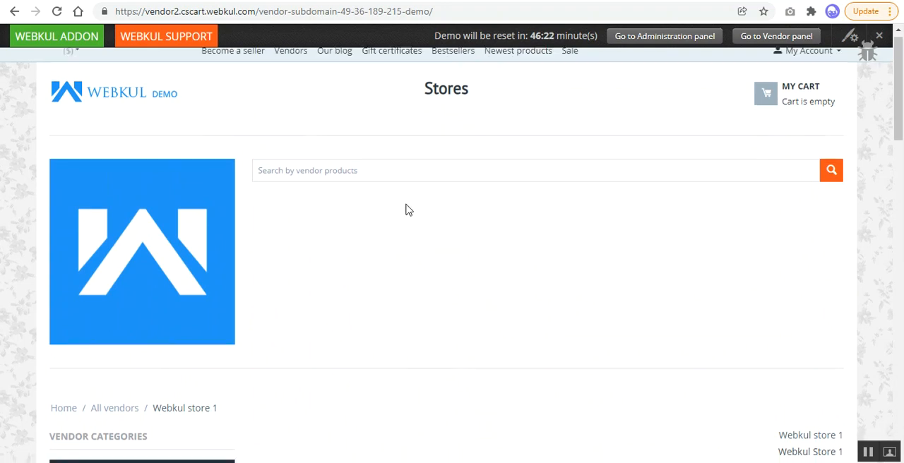
{"action": "scroll", "coordinate": [406, 208], "scroll_direction": "down", "scroll_amount": 4}
{"action": "scroll", "coordinate": [405, 208], "scroll_direction": "up", "scroll_amount": 2}
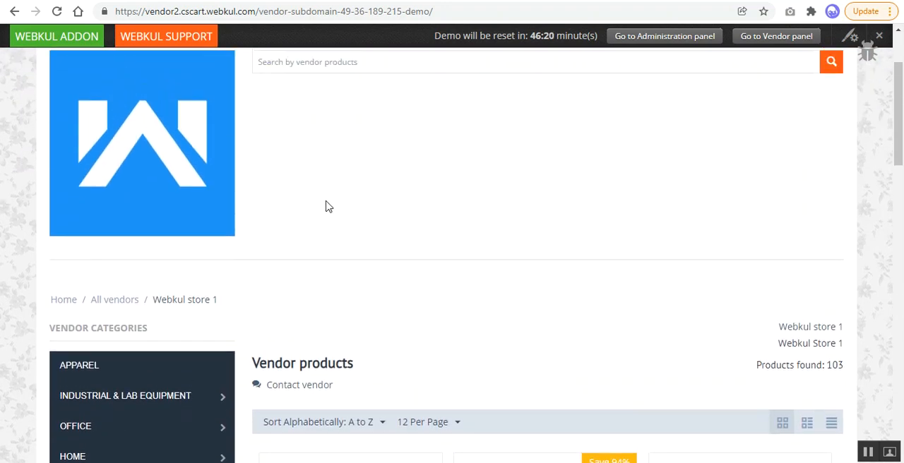
{"action": "scroll", "coordinate": [327, 207], "scroll_direction": "up", "scroll_amount": 2}
{"action": "scroll", "coordinate": [319, 234], "scroll_direction": "down", "scroll_amount": 1}
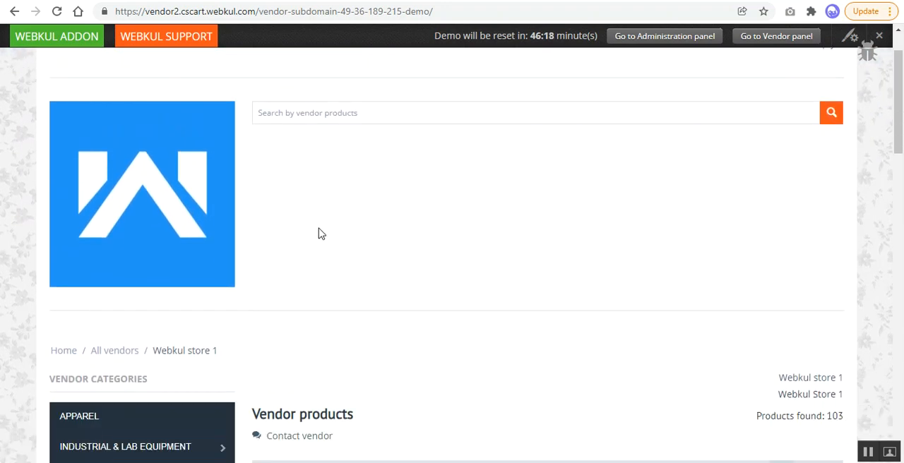
{"action": "scroll", "coordinate": [318, 234], "scroll_direction": "down", "scroll_amount": 4}
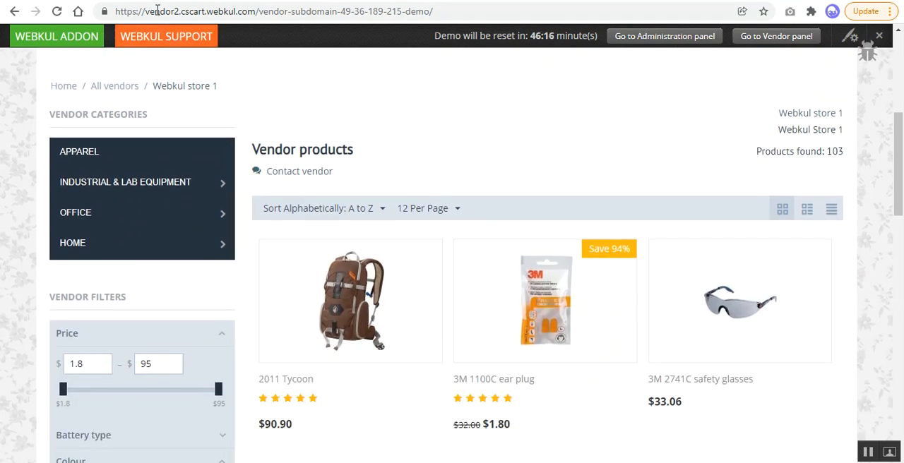
{"action": "left_click_drag", "start_coordinate": [145, 11], "coordinate": [180, 14]}
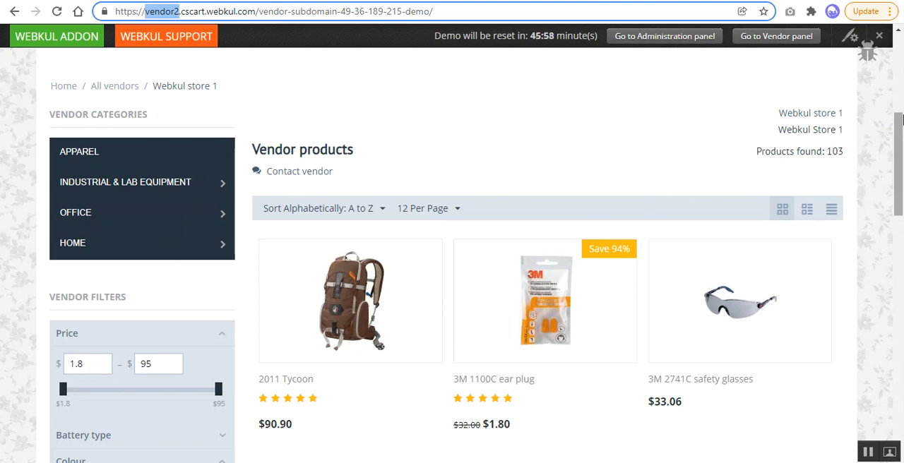
{"action": "left_click", "coordinate": [900, 135]}
{"action": "left_click_drag", "start_coordinate": [901, 134], "coordinate": [894, 57]}
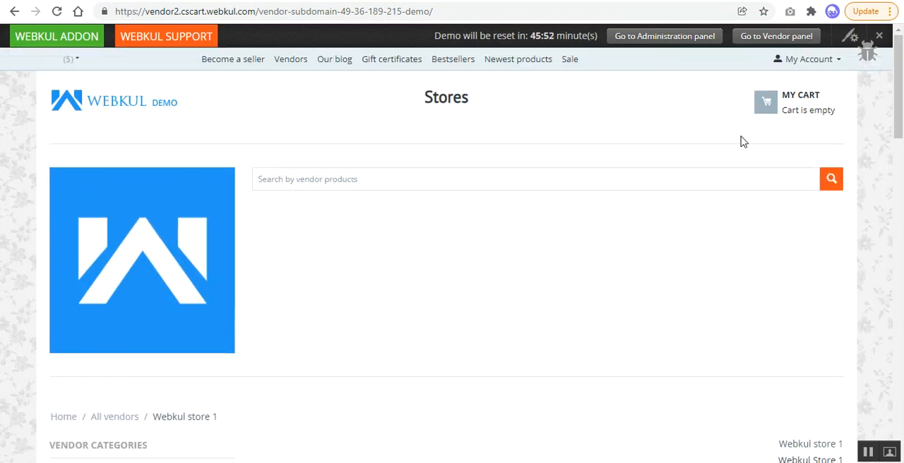
{"action": "scroll", "coordinate": [620, 137], "scroll_direction": "down", "scroll_amount": 6}
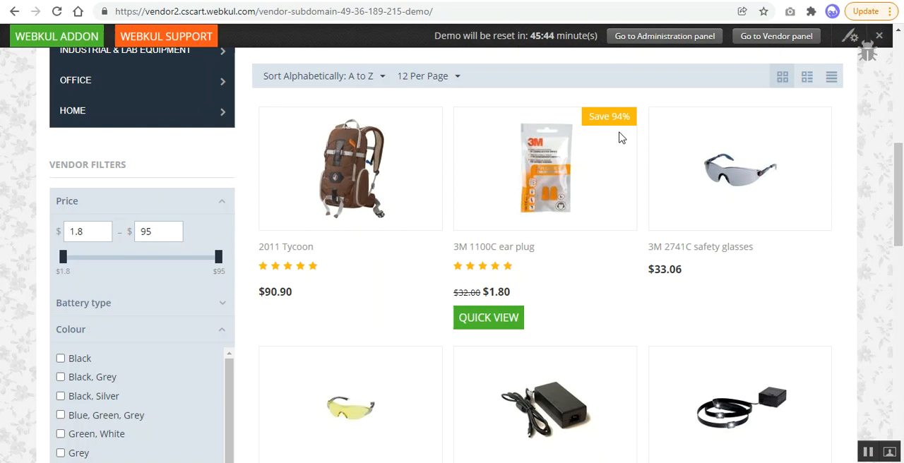
Step: Open the administration panel from the storefront in a new browser tab and sign in with the prefilled credentials
{"action": "right_click", "coordinate": [688, 39]}
{"action": "left_click", "coordinate": [711, 50]}
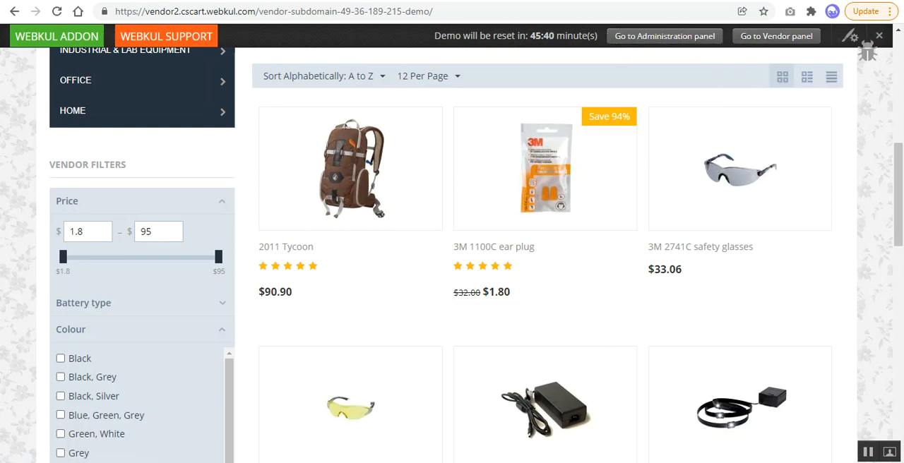
{"action": "left_click", "coordinate": [636, 0]}
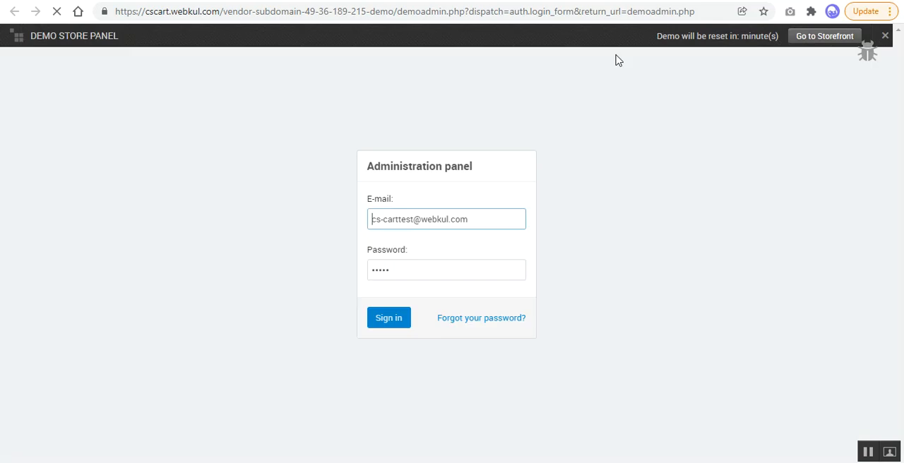
{"action": "left_click", "coordinate": [395, 324]}
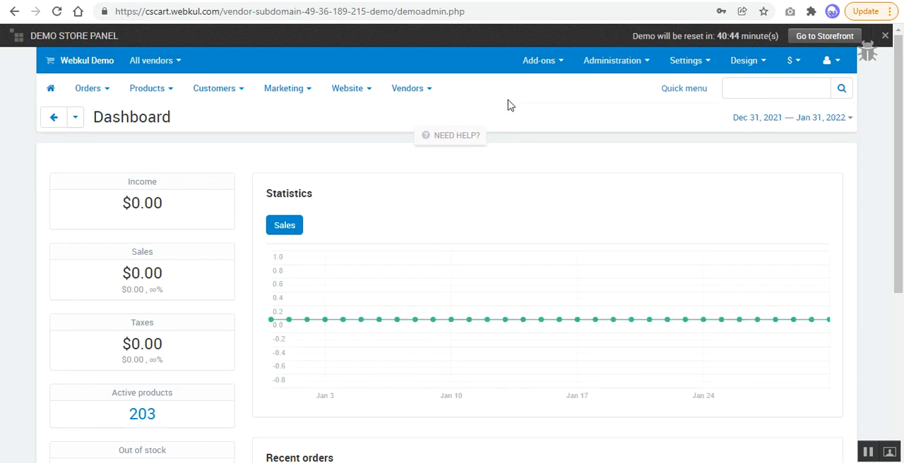
Step: Go to the vendor plans list and open the Silver plan for editing
{"action": "mouse_move", "coordinate": [420, 90]}
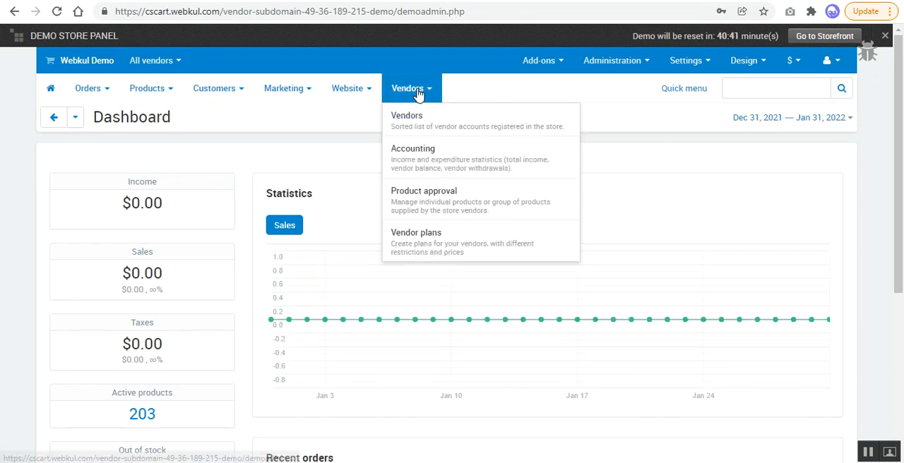
{"action": "left_click", "coordinate": [438, 249]}
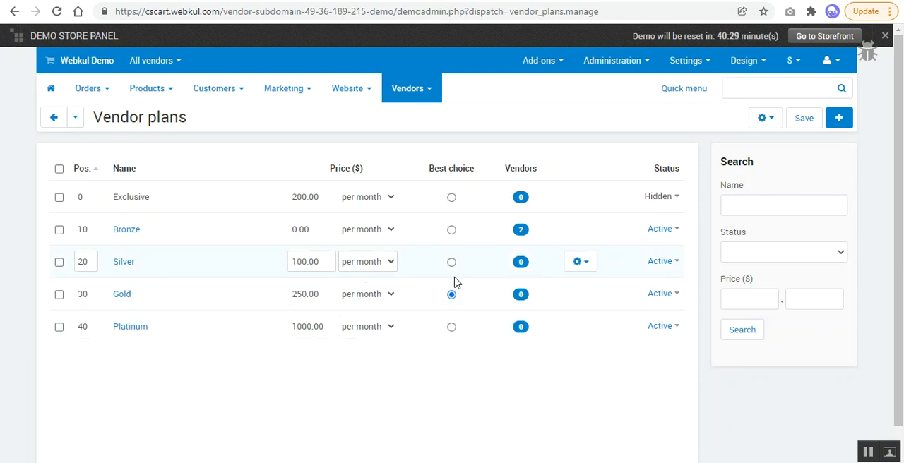
{"action": "left_click", "coordinate": [580, 264]}
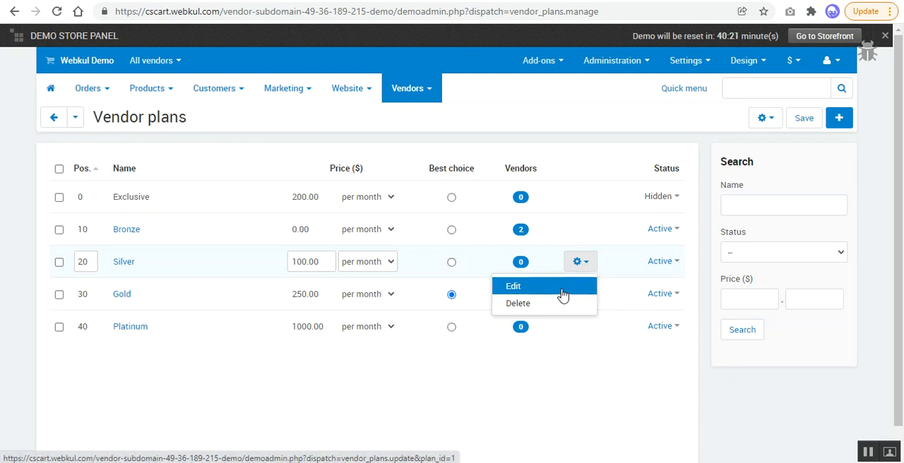
{"action": "left_click", "coordinate": [560, 292]}
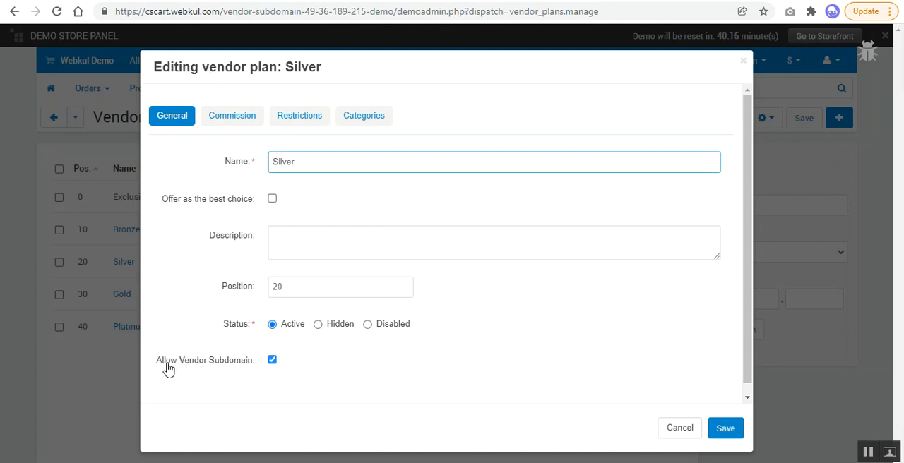
Step: Examine the Silver plan's Allow Vendor Subdomain setting and close the plan without saving
{"action": "left_click_drag", "start_coordinate": [166, 364], "coordinate": [281, 360]}
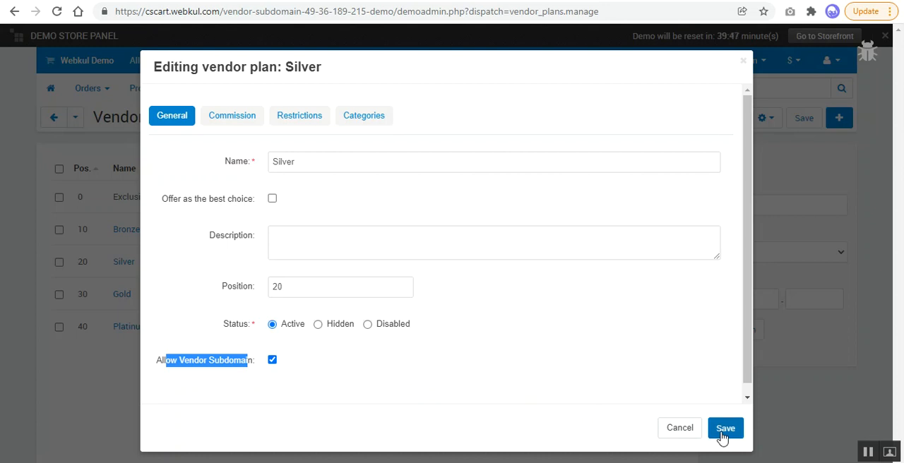
{"action": "left_click", "coordinate": [743, 62]}
{"action": "mouse_move", "coordinate": [746, 65]}
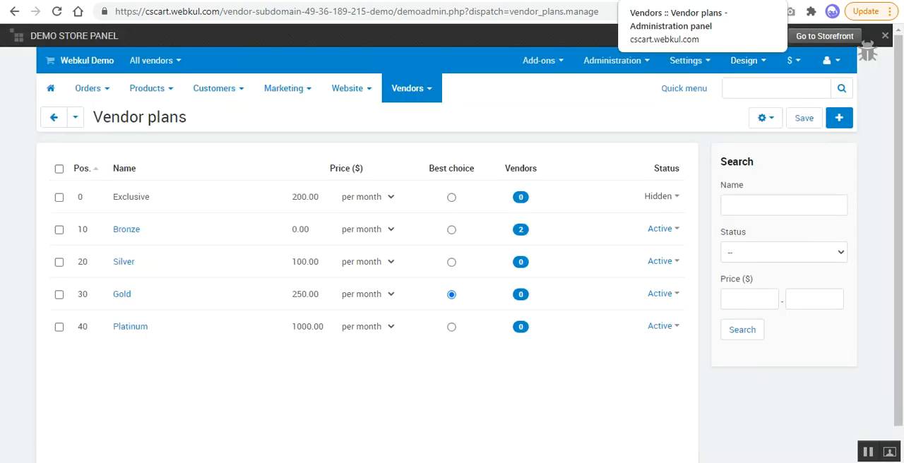
Step: Return to the vendor storefront, open the vendor panel in a new browser tab and sign in with the prefilled credentials
{"action": "left_click", "coordinate": [825, 36]}
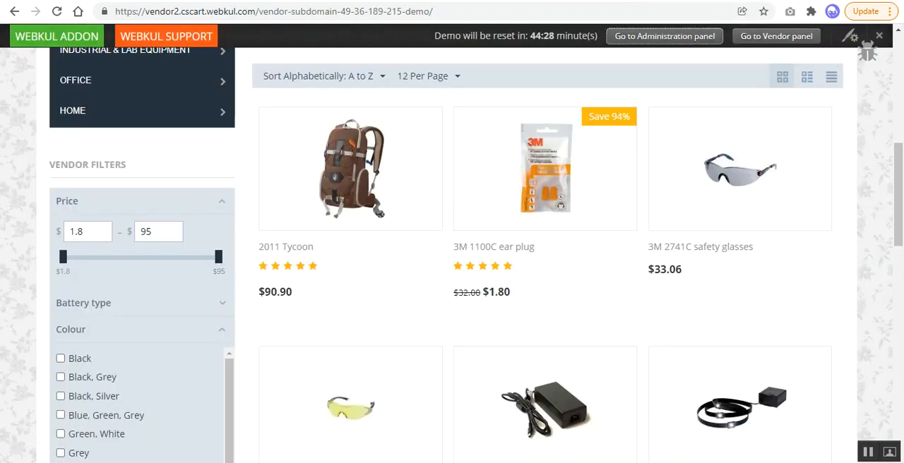
{"action": "right_click", "coordinate": [764, 47]}
{"action": "left_click", "coordinate": [778, 50]}
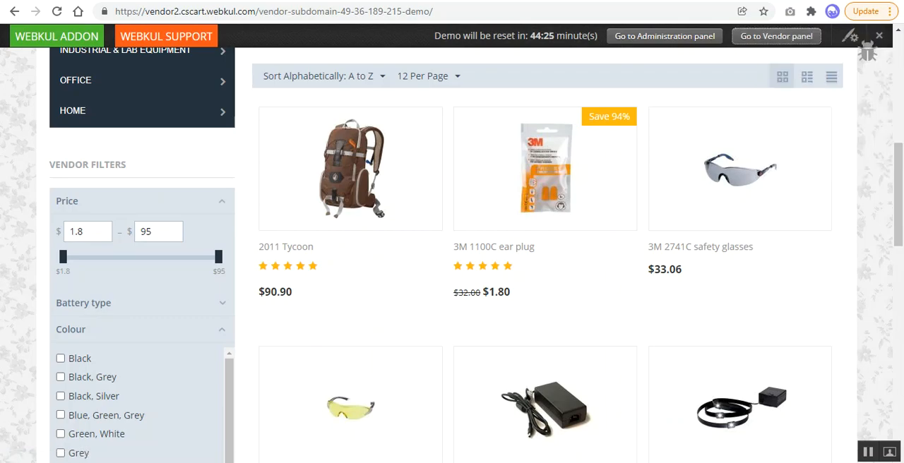
{"action": "key", "text": "ctrl+Tab"}
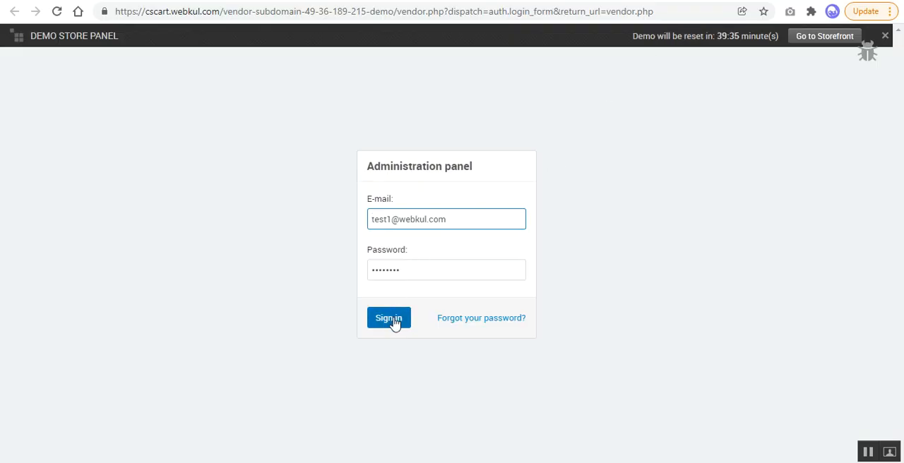
{"action": "left_click", "coordinate": [390, 320]}
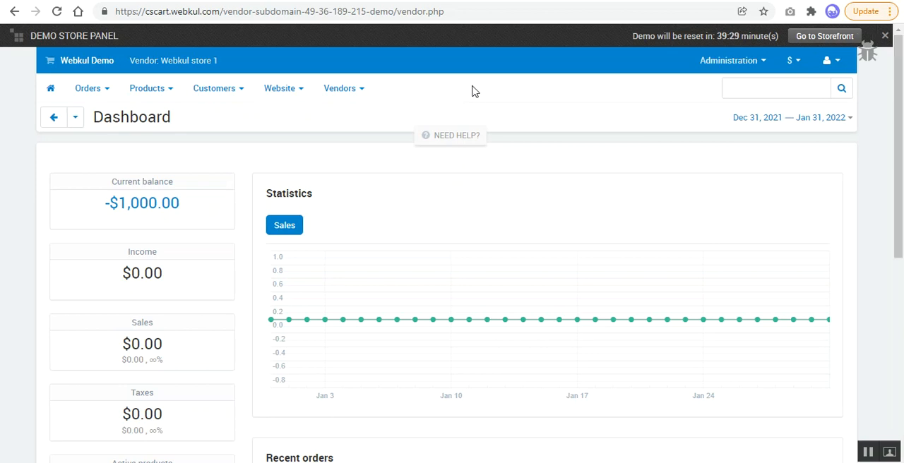
Step: Open the vendor's own account details and compare the Vendor Subdomain setting with the subdomain in the storefront address
{"action": "mouse_move", "coordinate": [339, 95]}
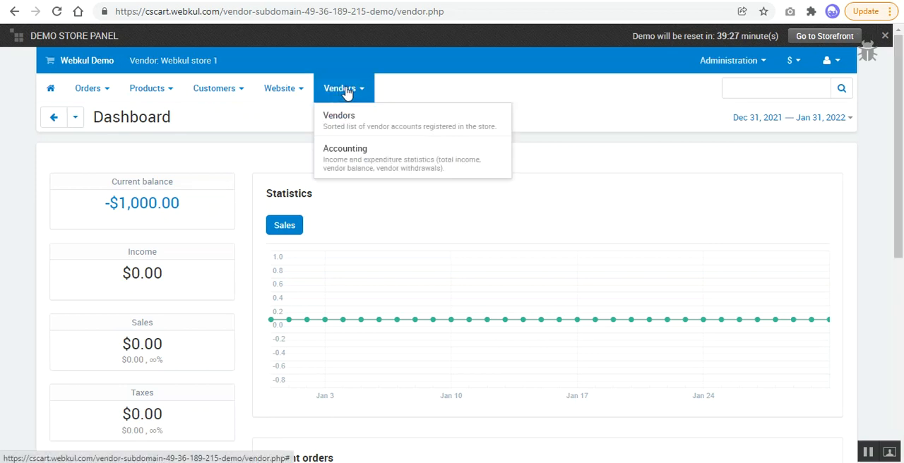
{"action": "left_click", "coordinate": [360, 131]}
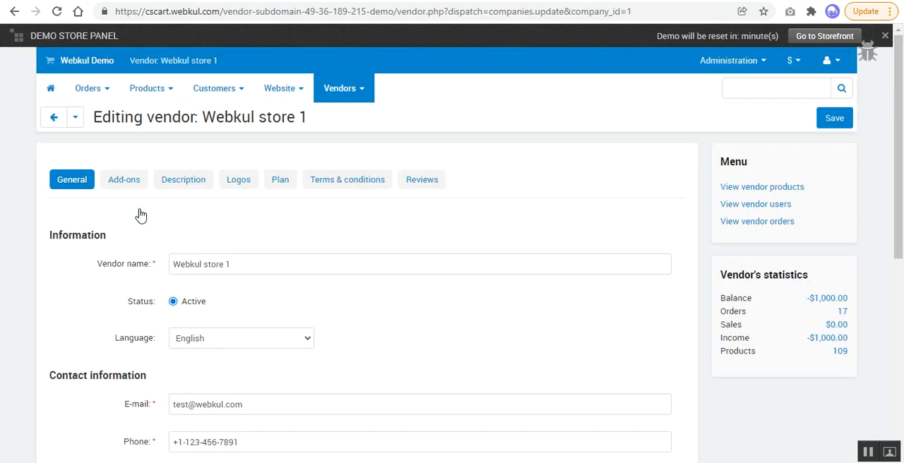
{"action": "scroll", "coordinate": [135, 214], "scroll_direction": "down", "scroll_amount": 5}
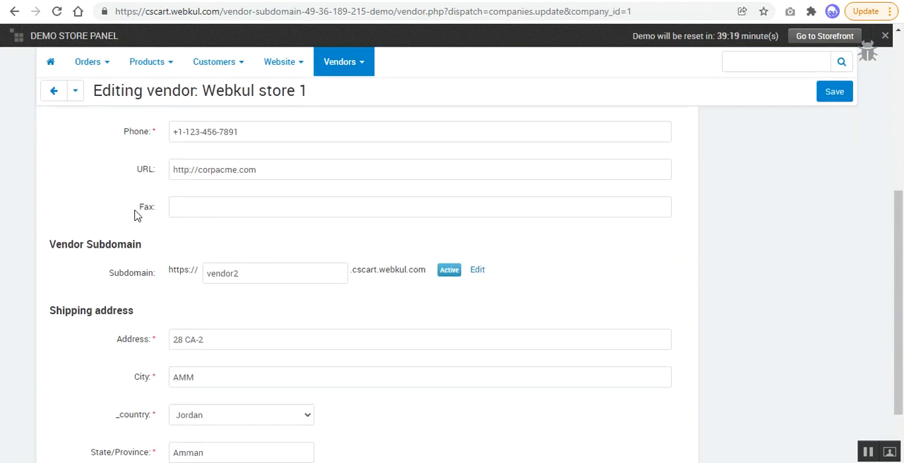
{"action": "left_click_drag", "start_coordinate": [57, 220], "coordinate": [148, 238]}
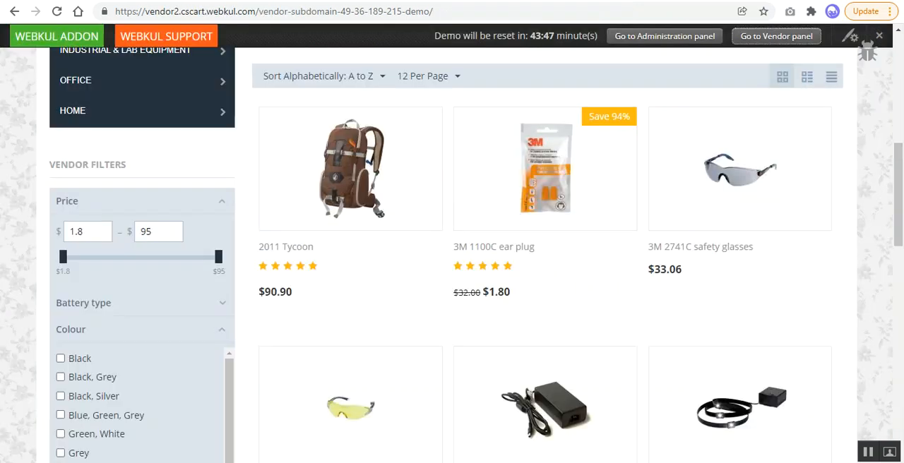
{"action": "left_click_drag", "start_coordinate": [181, 11], "coordinate": [146, 14]}
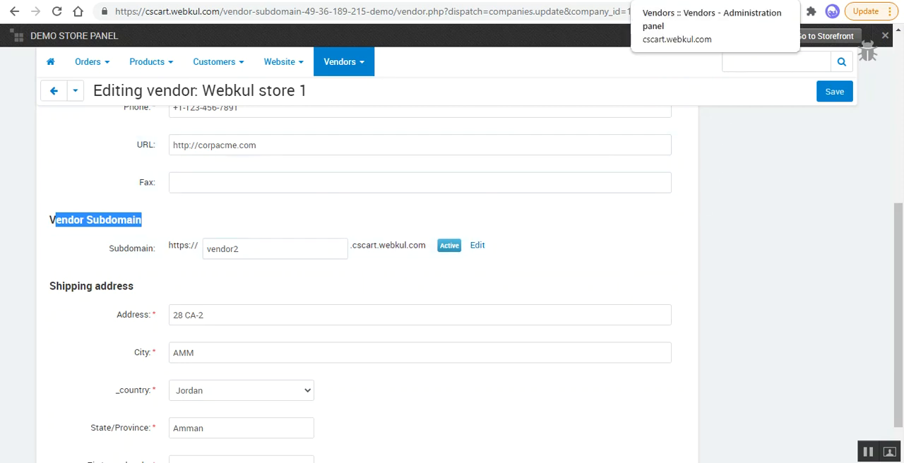
Step: Switch back to the administration panel and open the Vendor Subdomain management page
{"action": "left_click", "coordinate": [585, 1]}
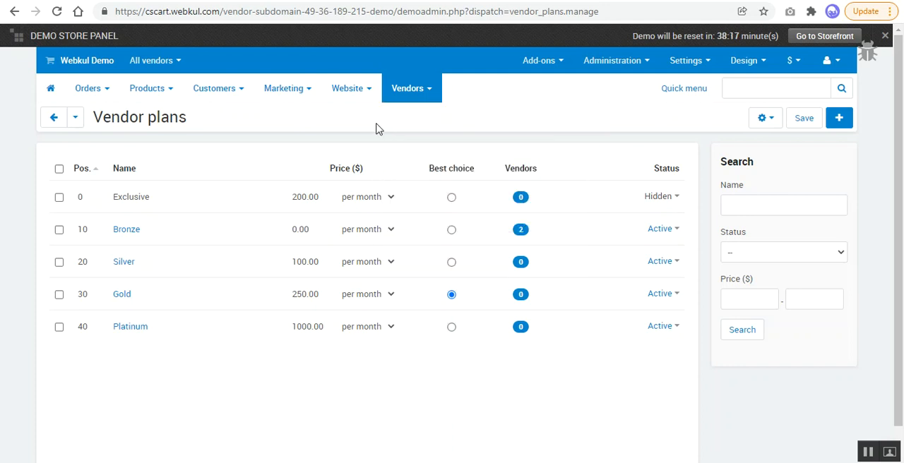
{"action": "mouse_move", "coordinate": [358, 89]}
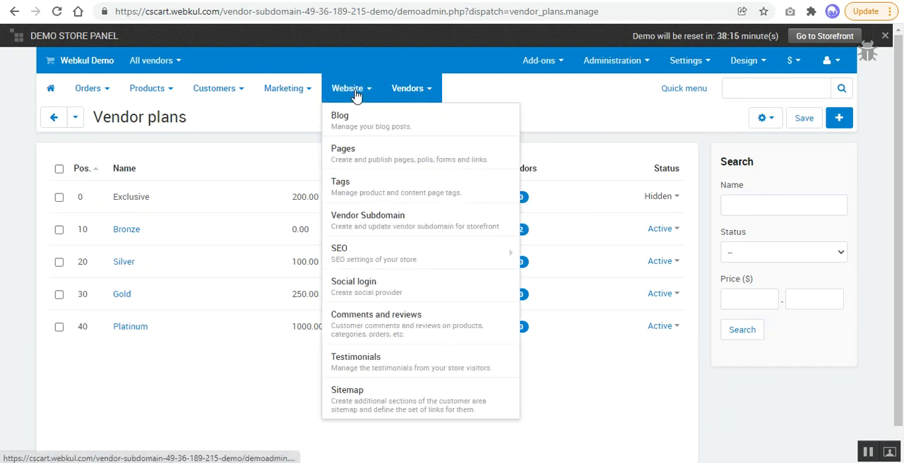
{"action": "left_click", "coordinate": [394, 224]}
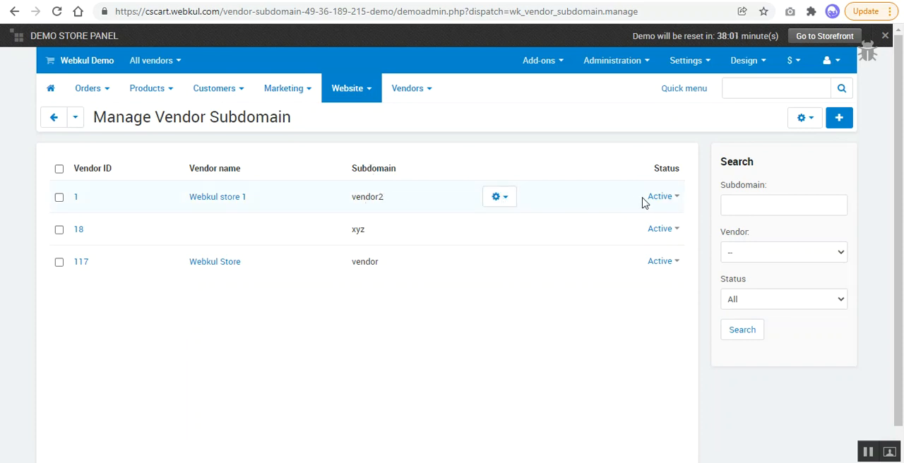
Step: Check the status options and available actions for Webkul store 1's vendor2 subdomain without changing anything
{"action": "left_click", "coordinate": [677, 199]}
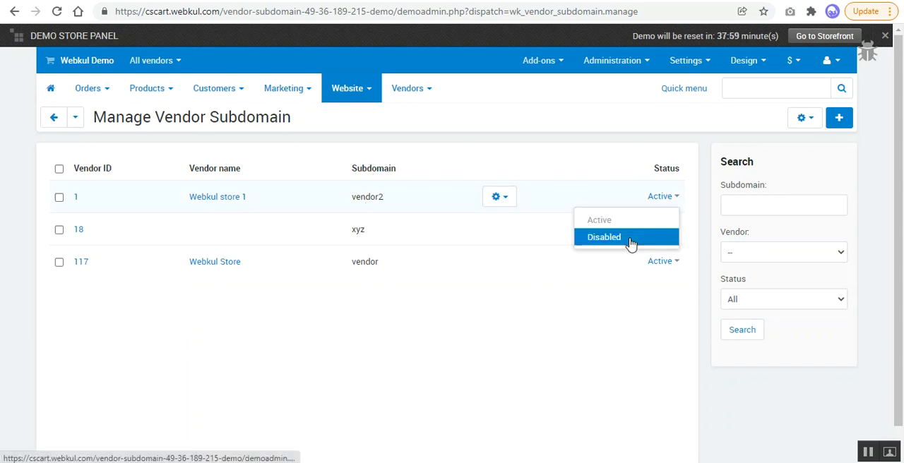
{"action": "left_click", "coordinate": [506, 201]}
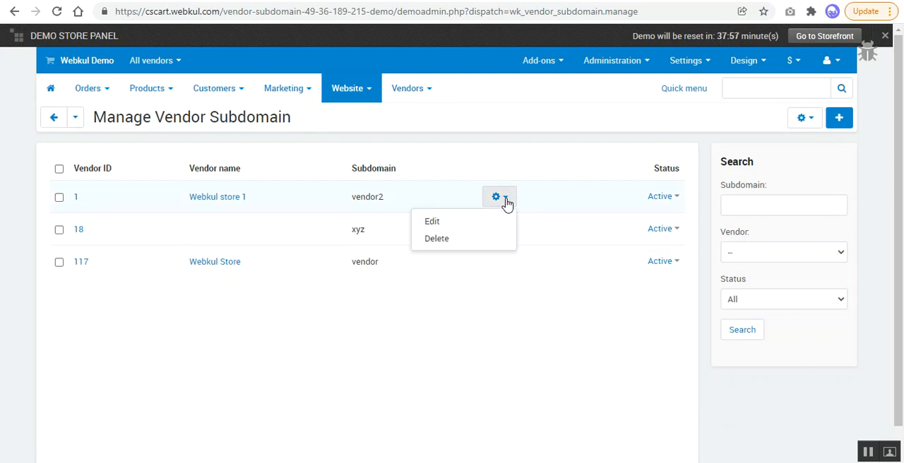
{"action": "left_click", "coordinate": [539, 124]}
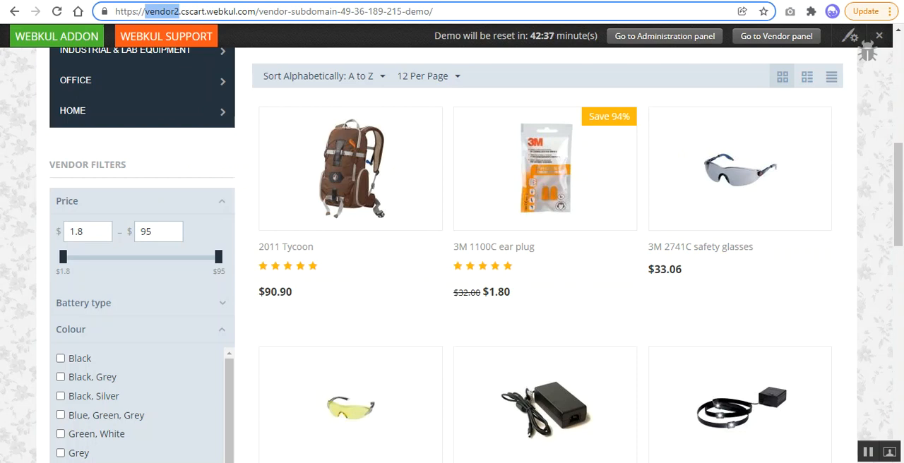
Step: Return to the vendor2 storefront and view its product listing again
{"action": "mouse_move", "coordinate": [385, 128]}
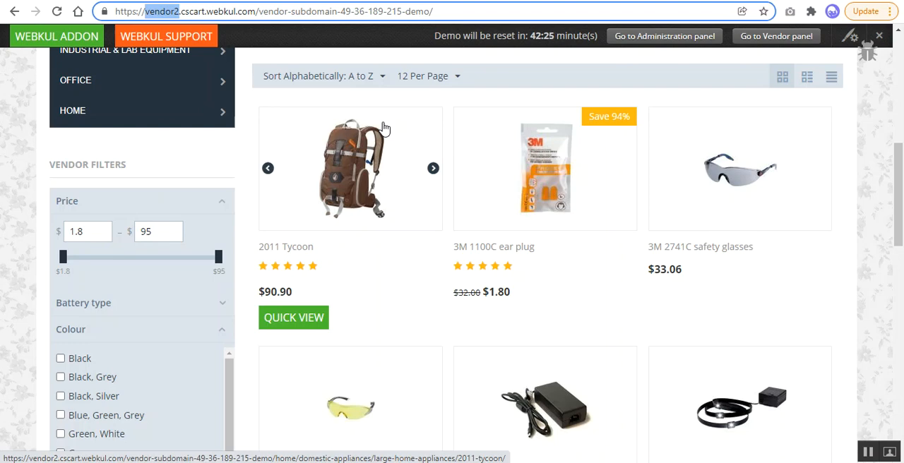
{"action": "scroll", "coordinate": [414, 171], "scroll_direction": "down", "scroll_amount": 3}
{"action": "scroll", "coordinate": [414, 172], "scroll_direction": "up", "scroll_amount": 2}
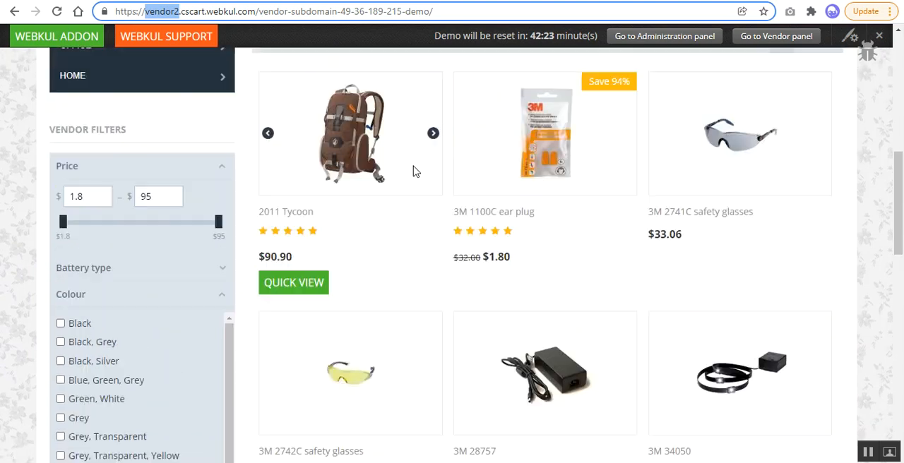
{"action": "scroll", "coordinate": [415, 172], "scroll_direction": "up", "scroll_amount": 1}
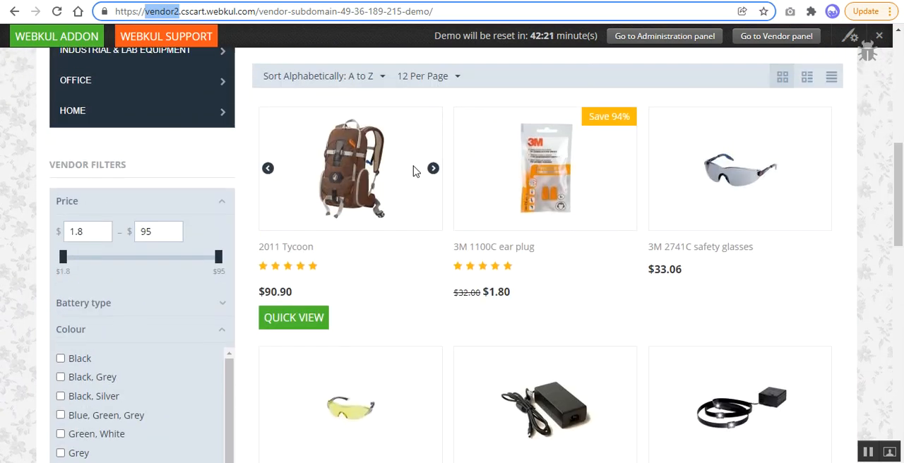